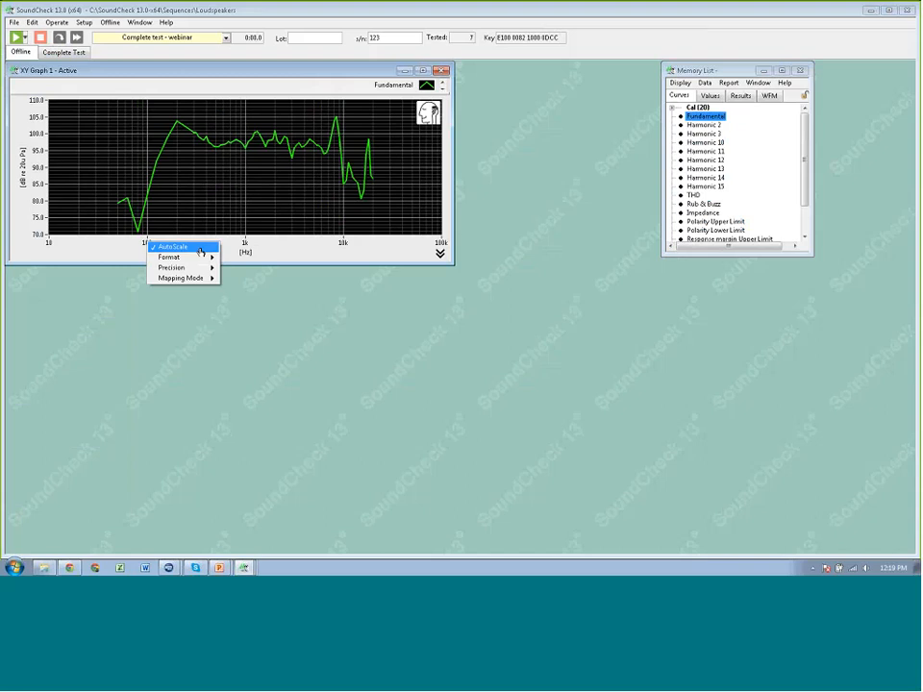
Turn off autoscaling on the graph's frequency axis and set its range from 20 Hz to 20k Hz
left_click(200, 248)
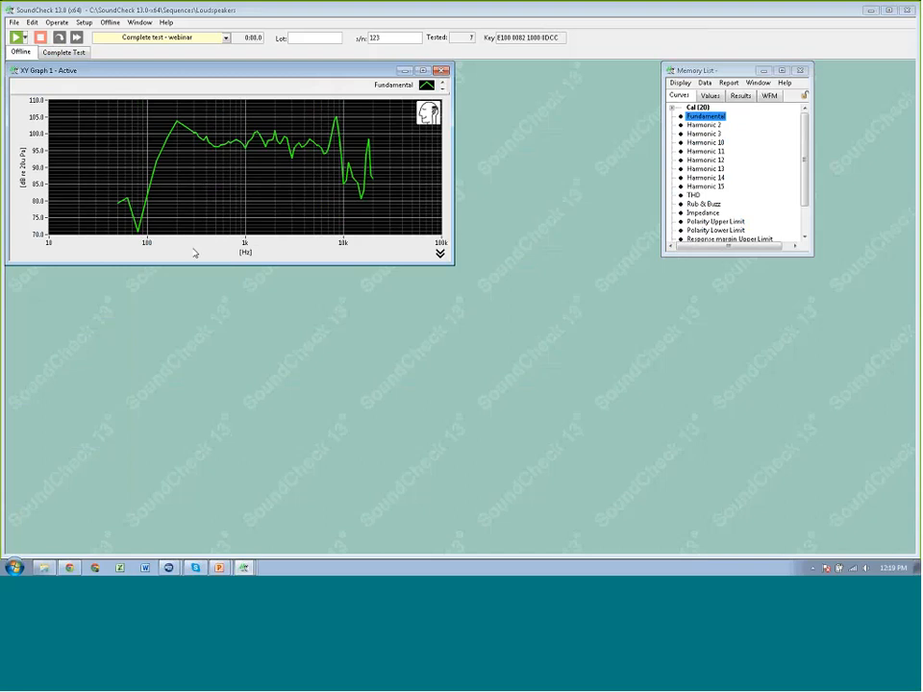
double_click(50, 244)
type("20")
key("Return")
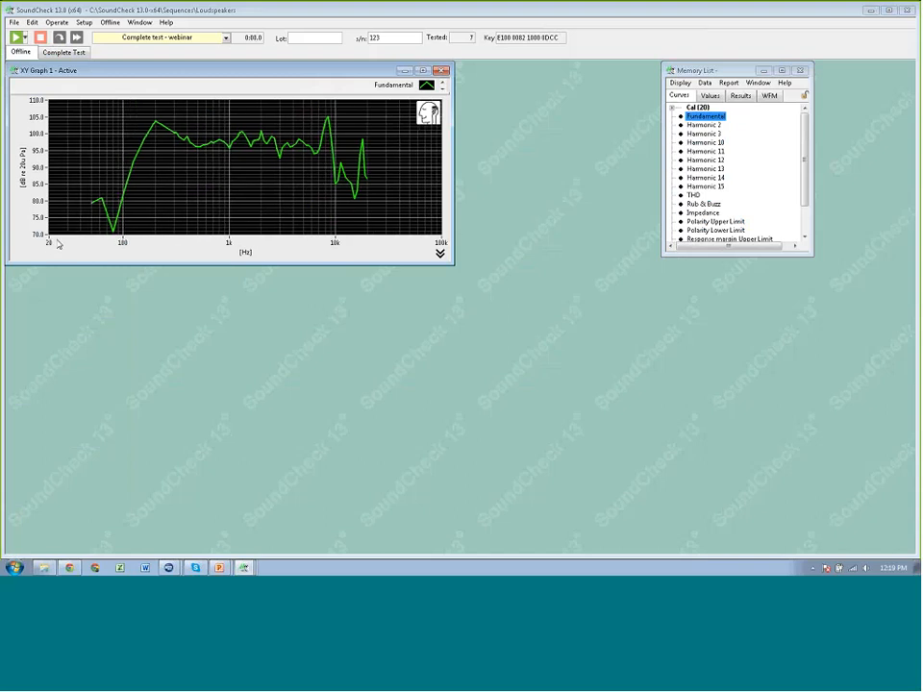
double_click(441, 244)
type("20k")
key("Return")
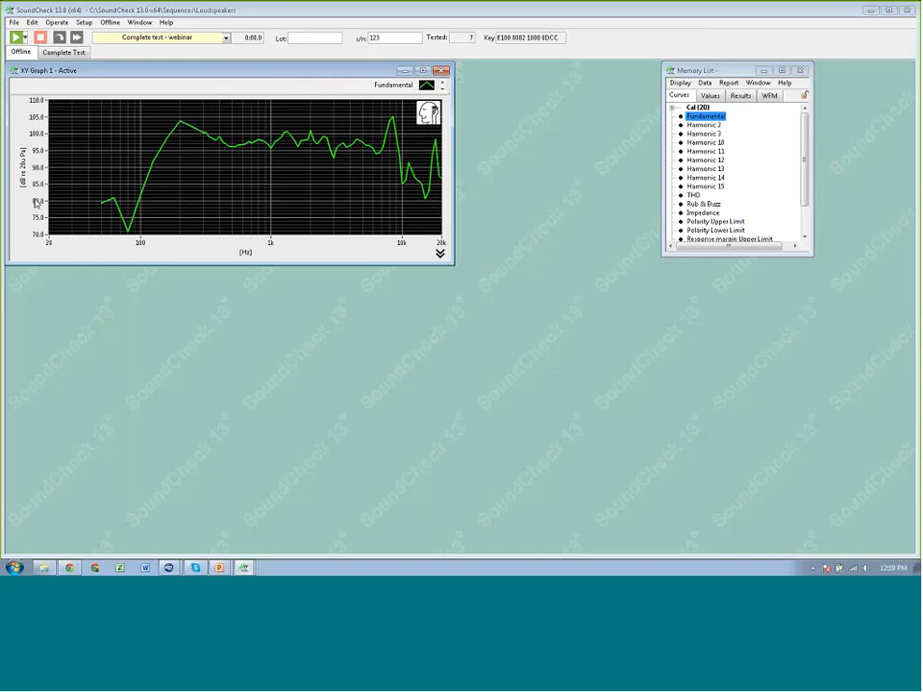
Turn off autoscaling on the graph's dB axis and set its range from 60 to 120 dB
right_click(40, 184)
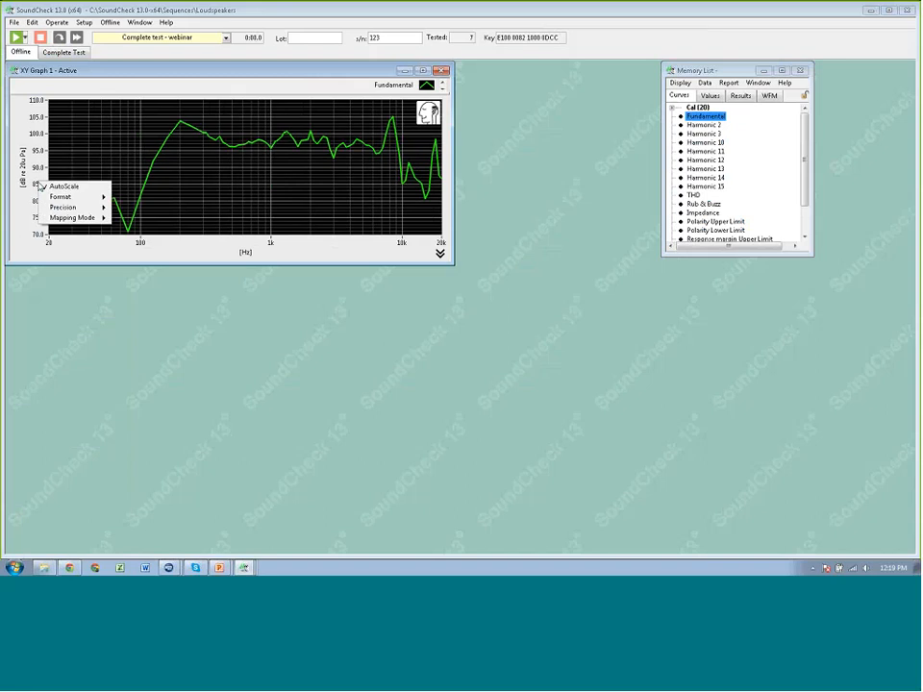
left_click(42, 185)
double_click(39, 234)
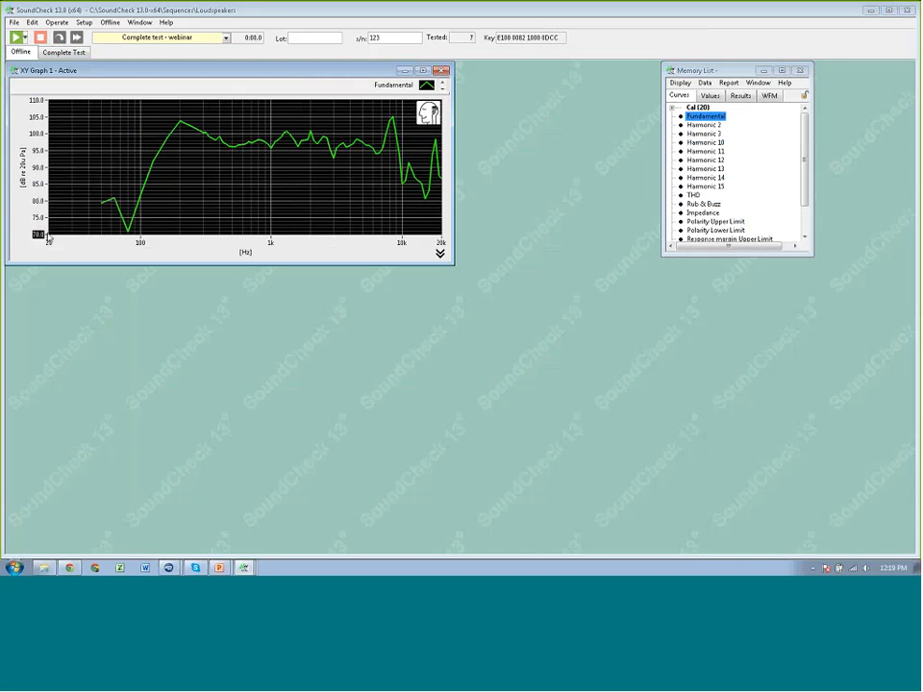
type("60")
key("Return")
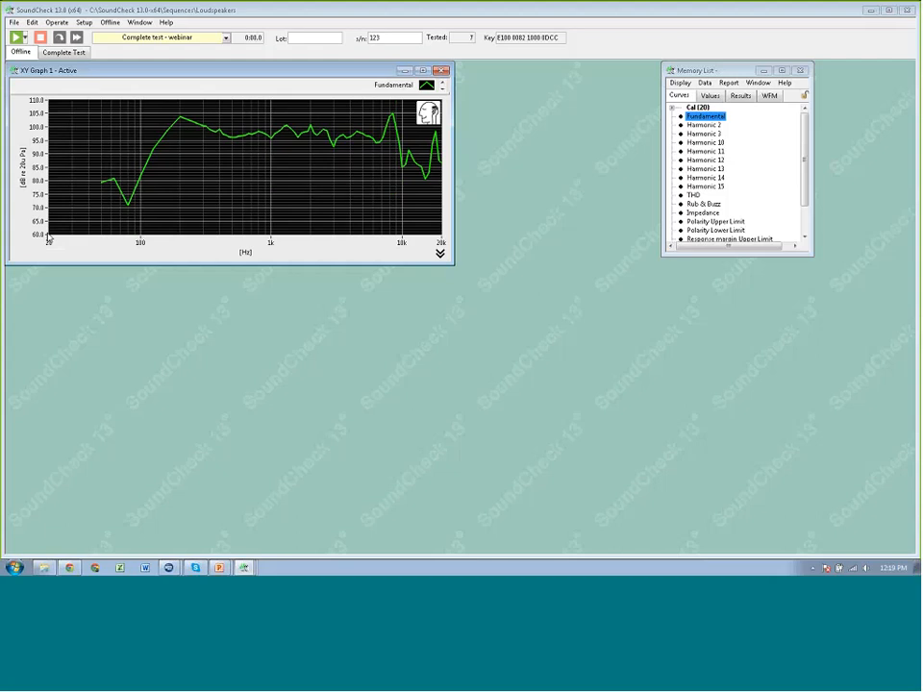
double_click(39, 101)
type("120")
key("Return")
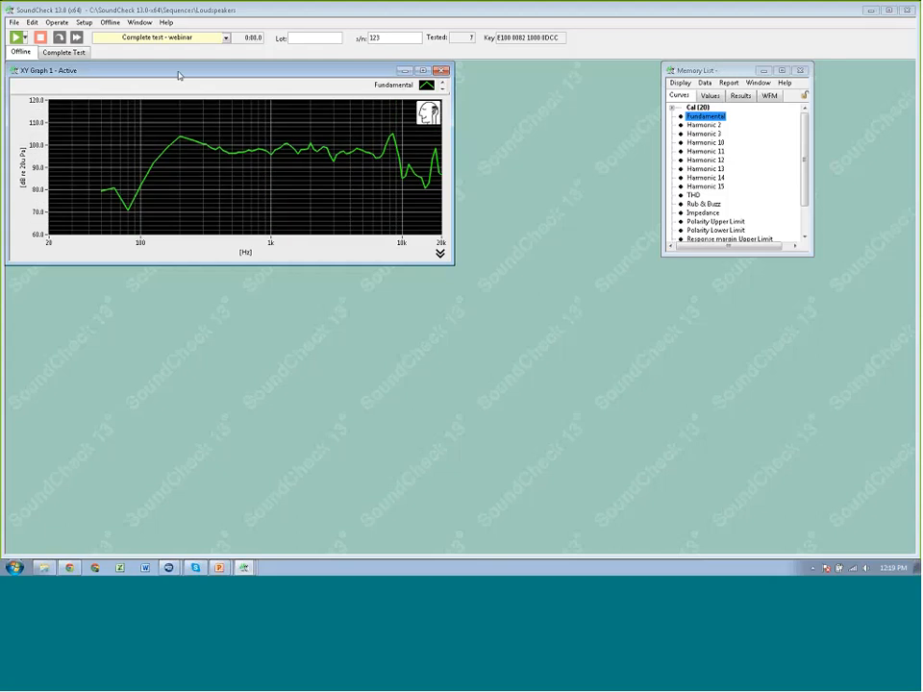
Show the graph's tool palette and examine the zoom choices and the plot's tool, report and image options
left_click(439, 254)
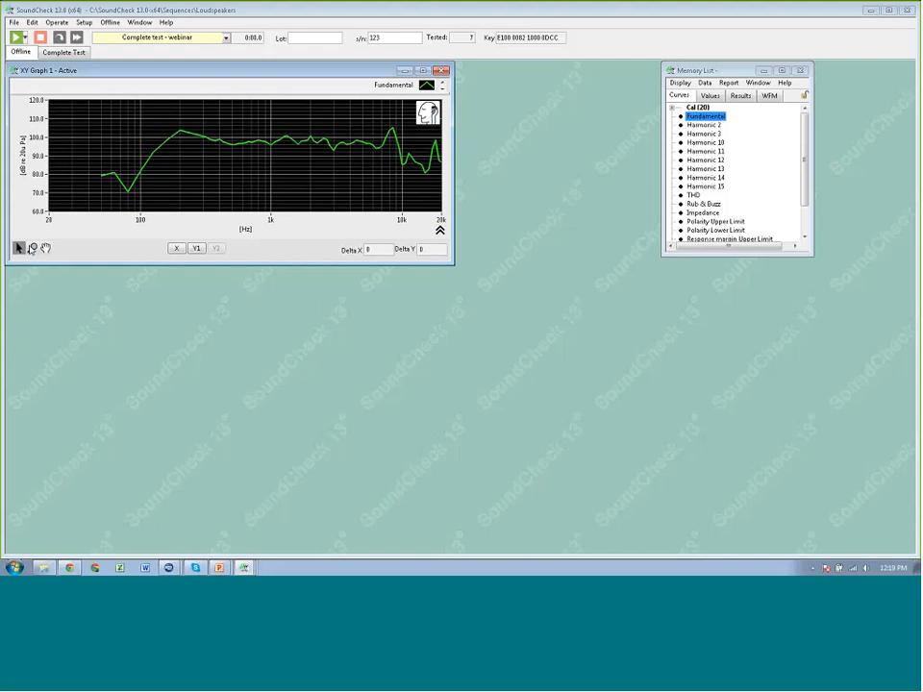
left_click(32, 249)
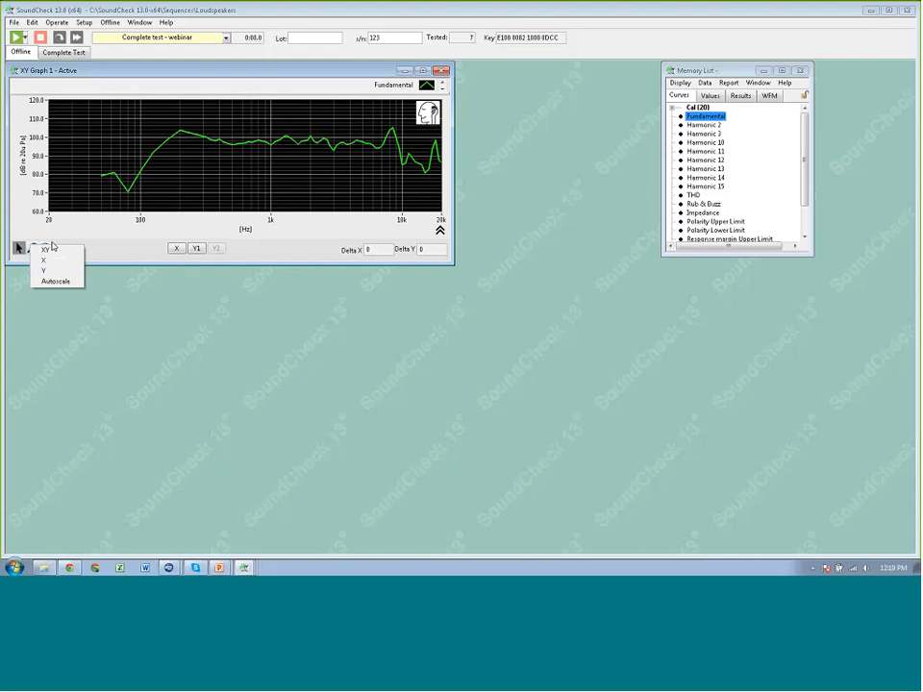
left_click(52, 247)
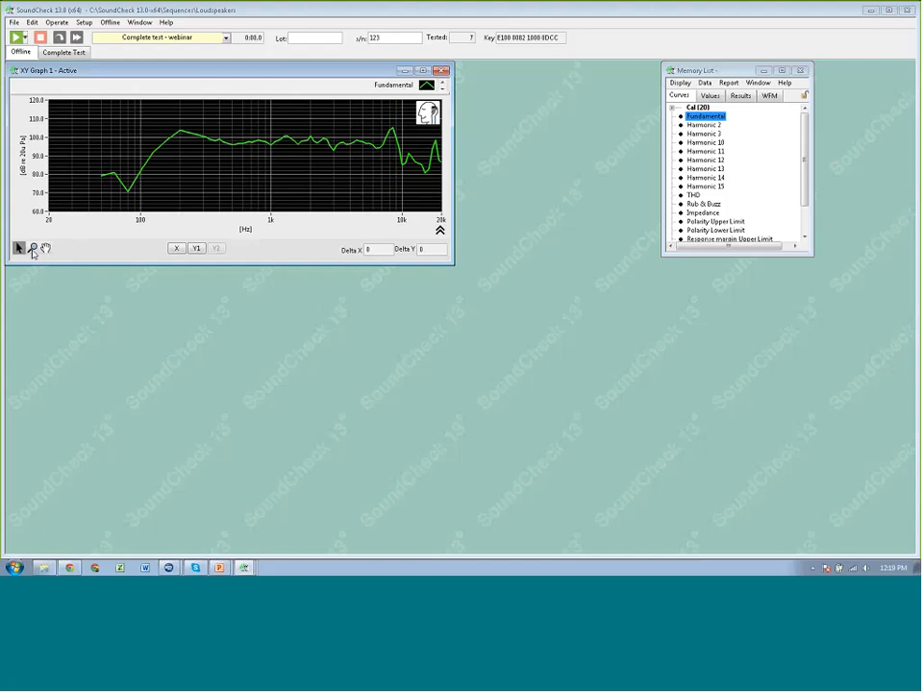
right_click(195, 152)
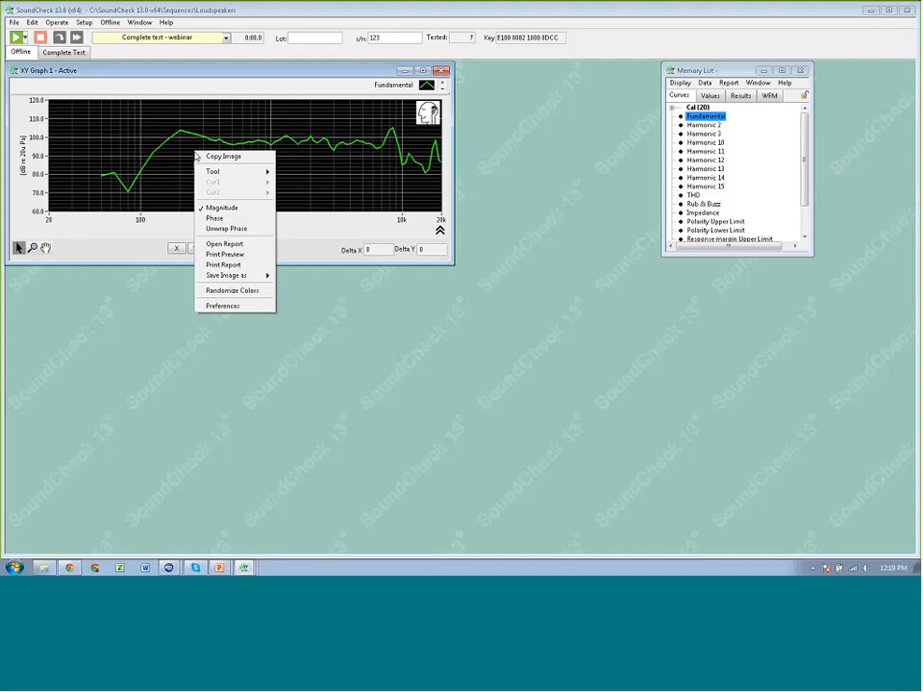
mouse_move(237, 172)
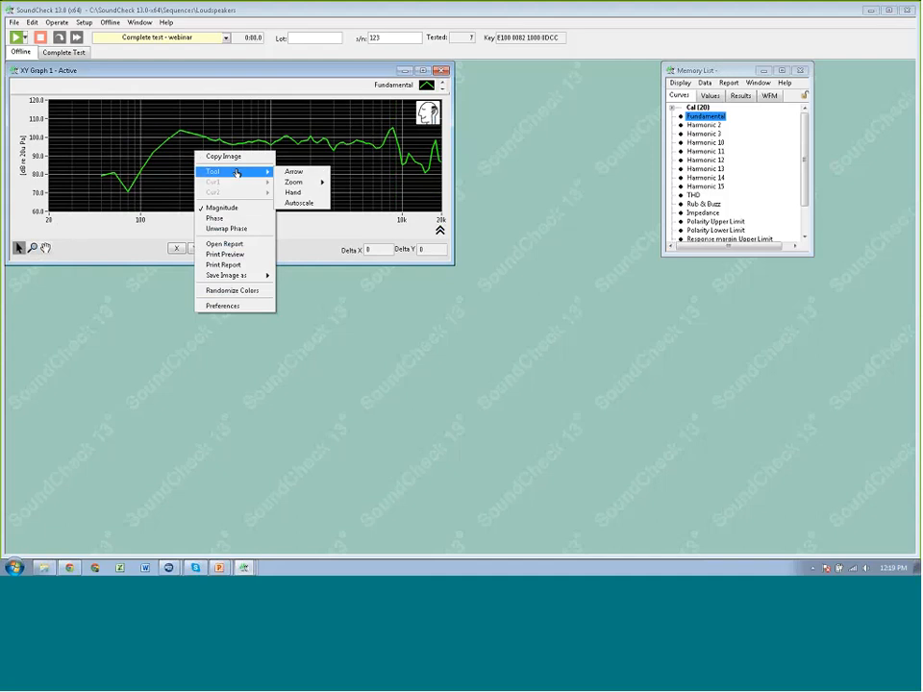
left_click(302, 192)
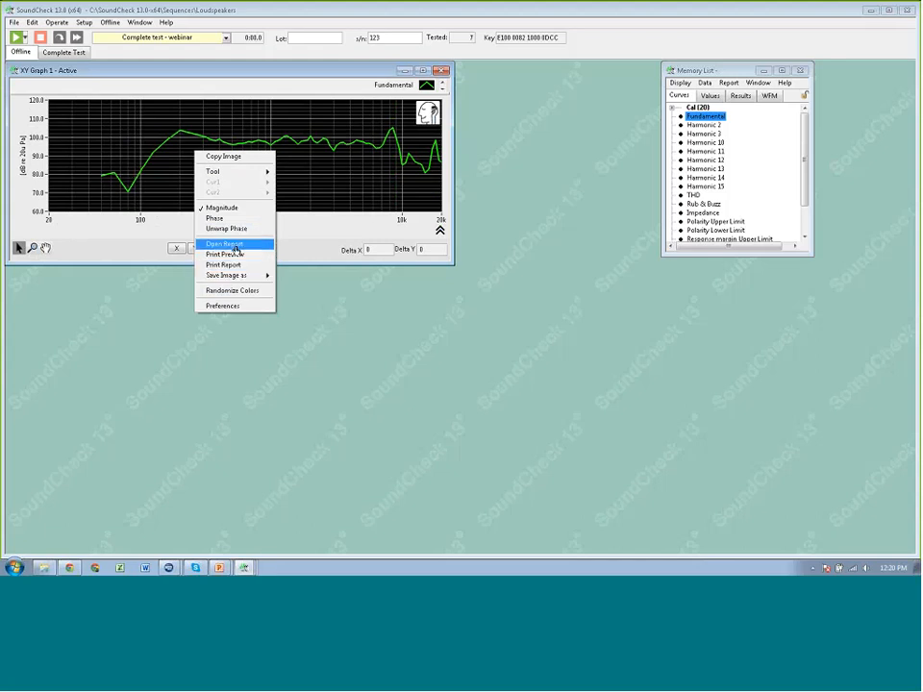
left_click(169, 177)
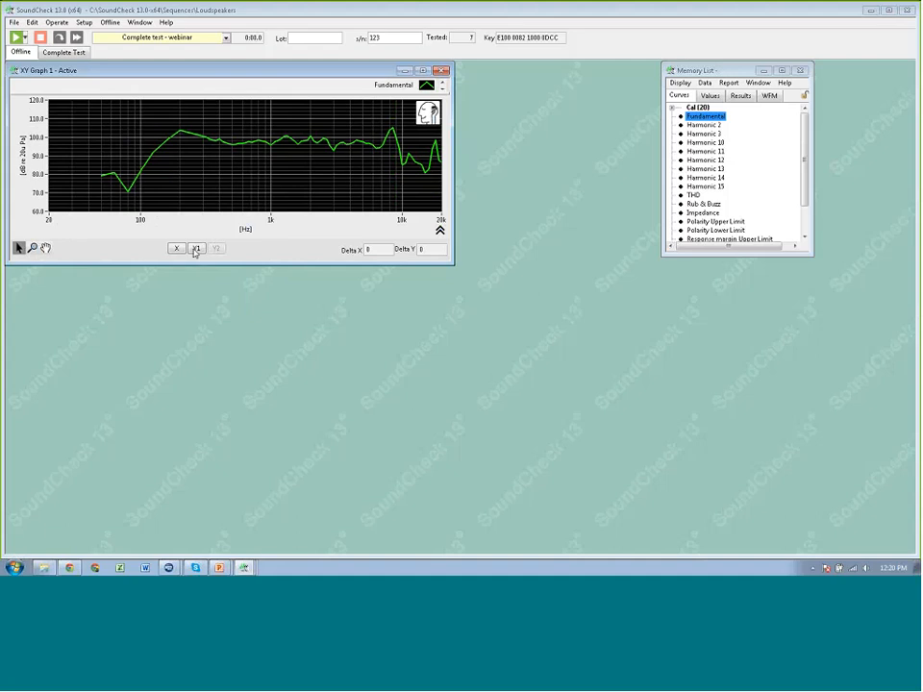
Add the Harmonic 2 and Harmonic 3 curves from the memory list to XY Graph 1 with the Fundamental curve
left_click(712, 125)
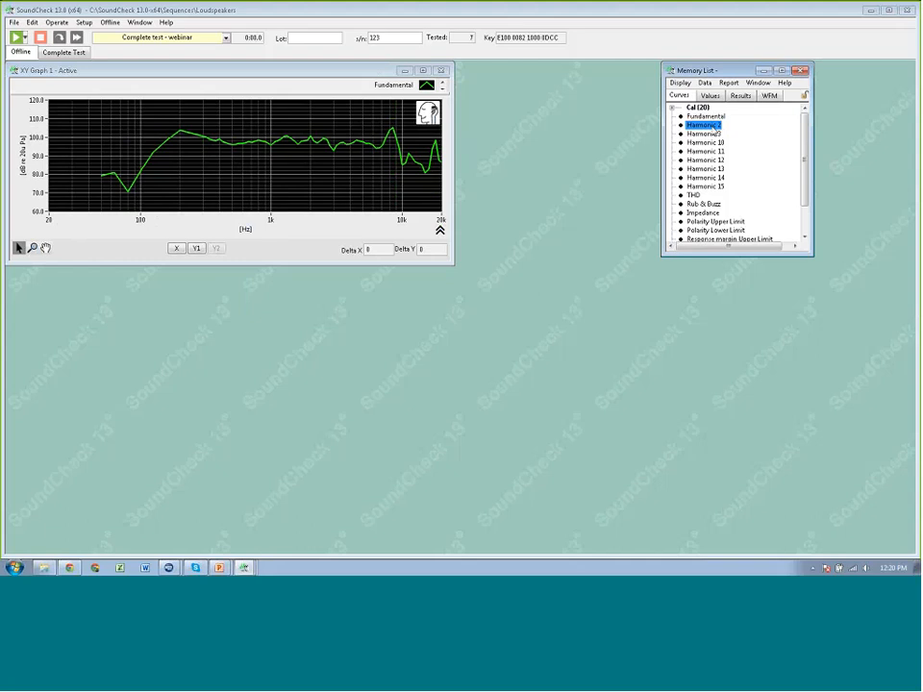
left_click(711, 132, "shift")
left_click_drag(712, 132, 278, 161)
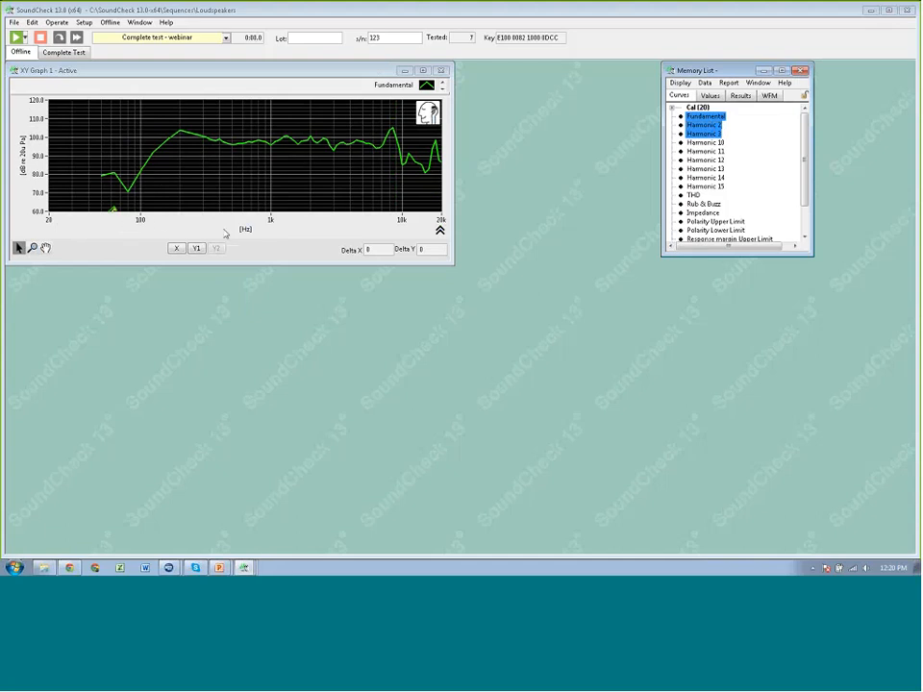
Rescale the Y1 axis once to fit all the curves and hide the graph's tool palette
right_click(40, 157)
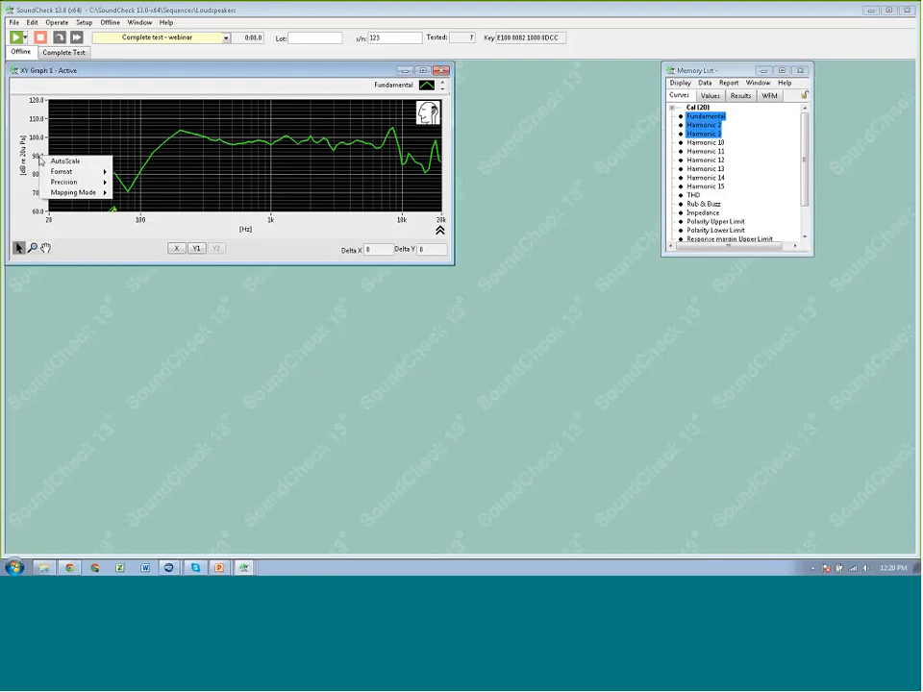
left_click(28, 118)
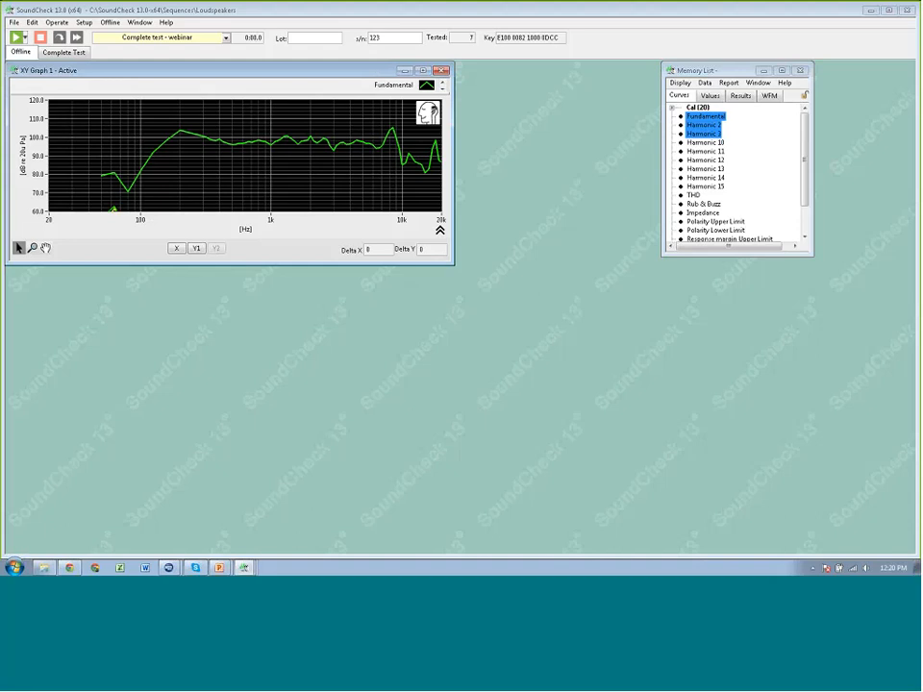
left_click(197, 249)
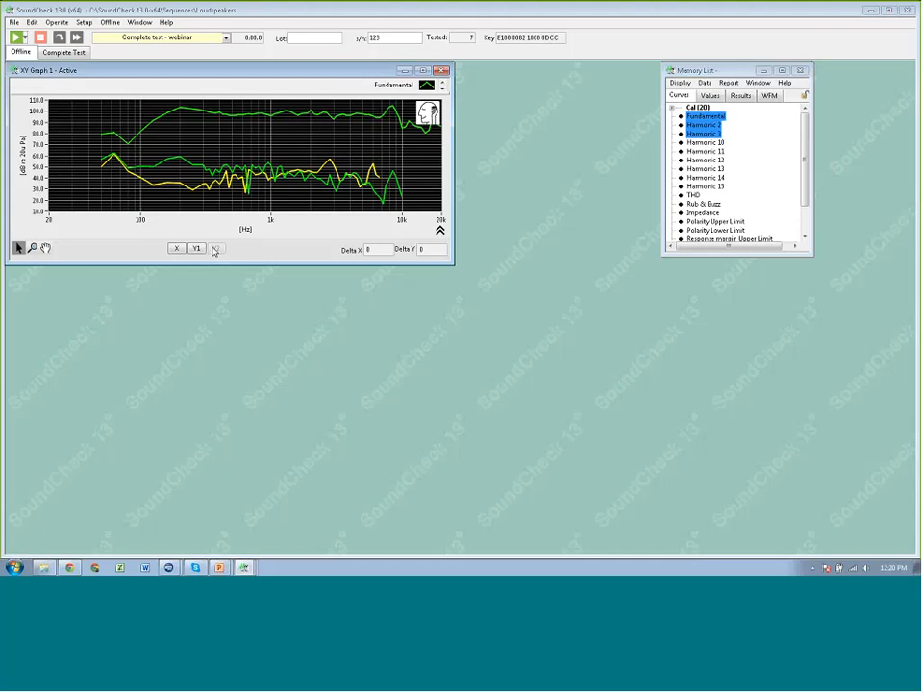
left_click(439, 231)
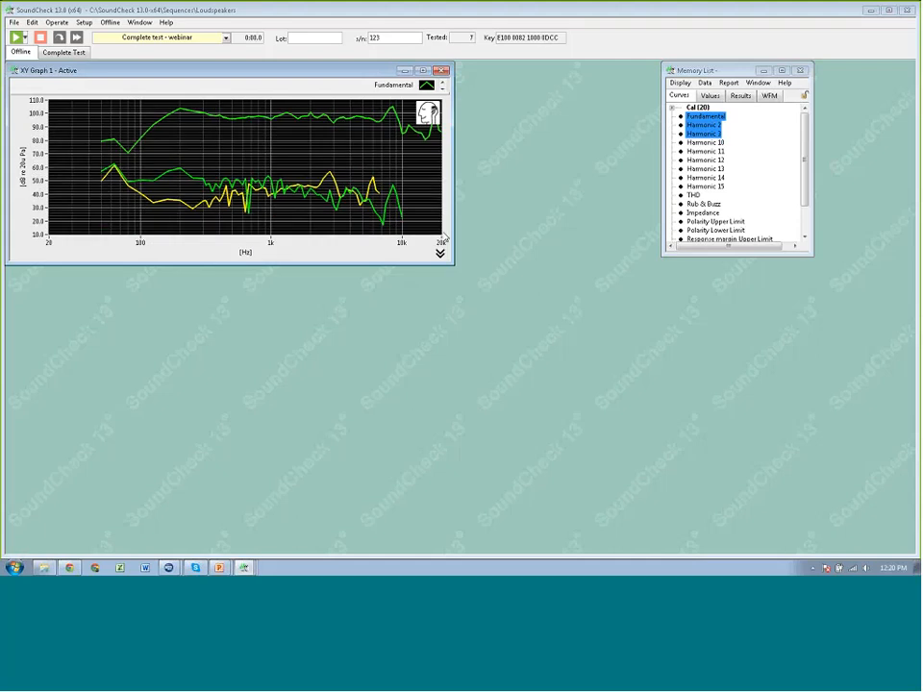
Enlarge the graph's legend area so it lists the Fundamental, Harmonic 2 and Harmonic 3 curves together
left_click(442, 84)
left_click(442, 84)
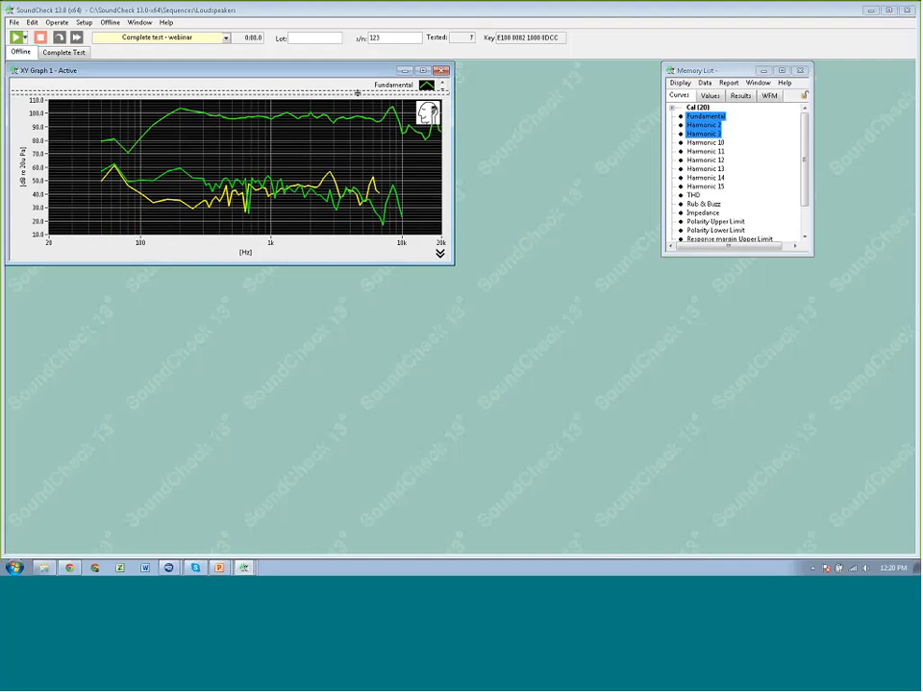
left_click_drag(356, 93, 363, 122)
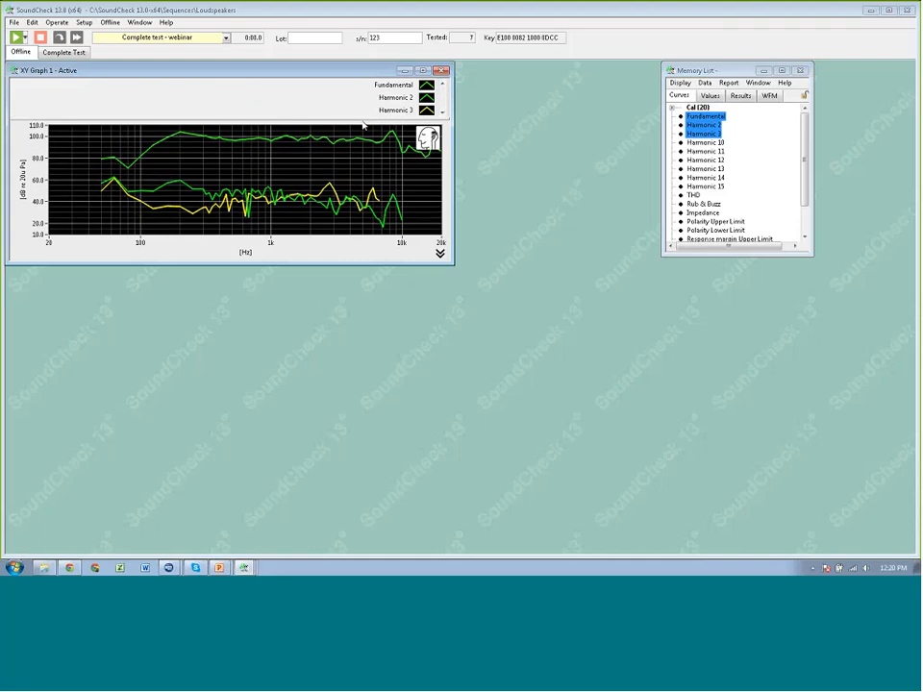
Change the color of the Harmonic 2 curve to light blue
right_click(428, 96)
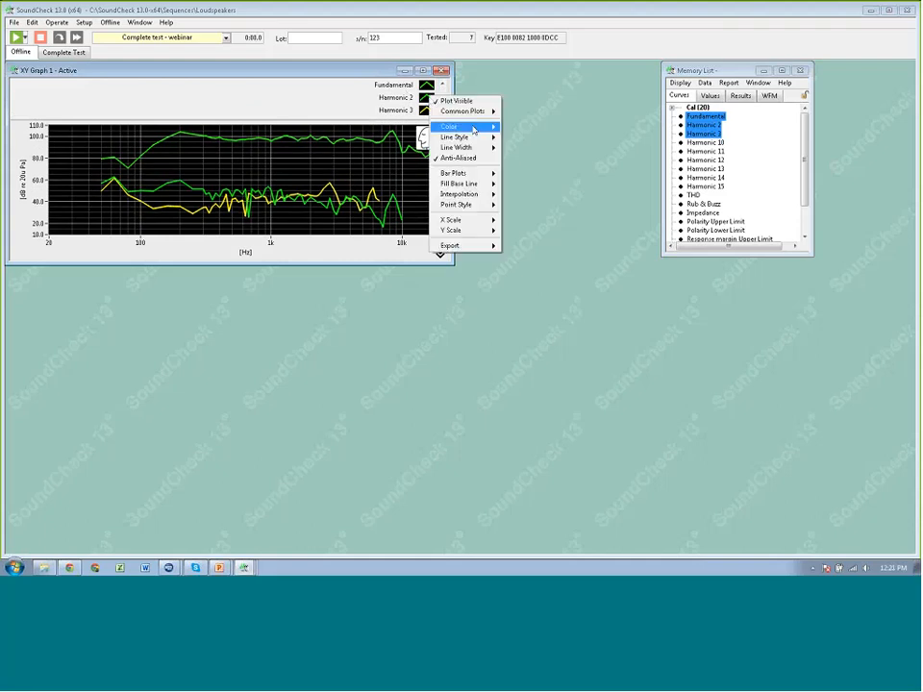
mouse_move(473, 130)
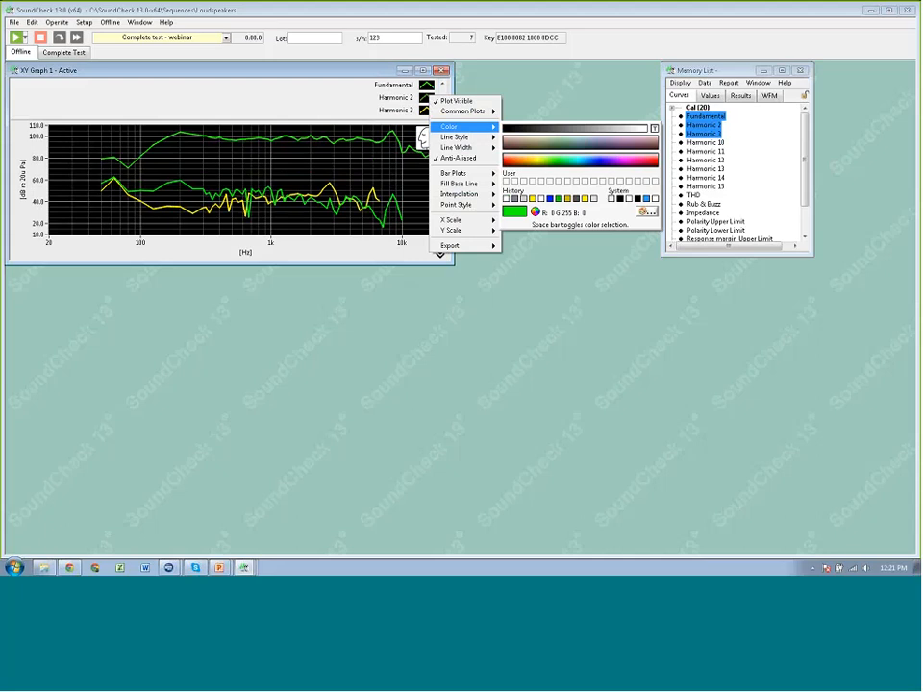
left_click(560, 201)
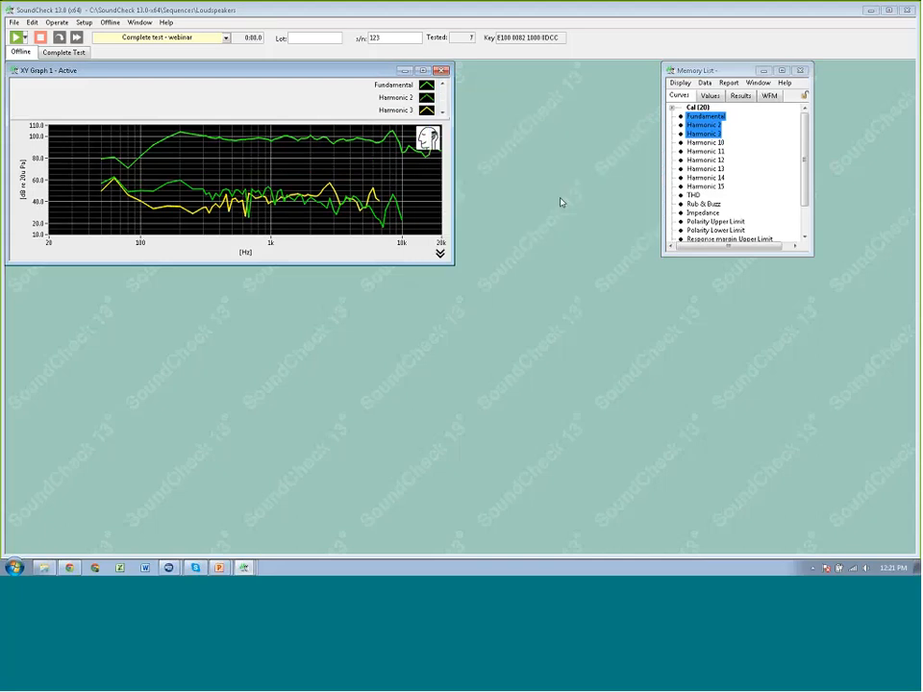
right_click(429, 96)
mouse_move(460, 126)
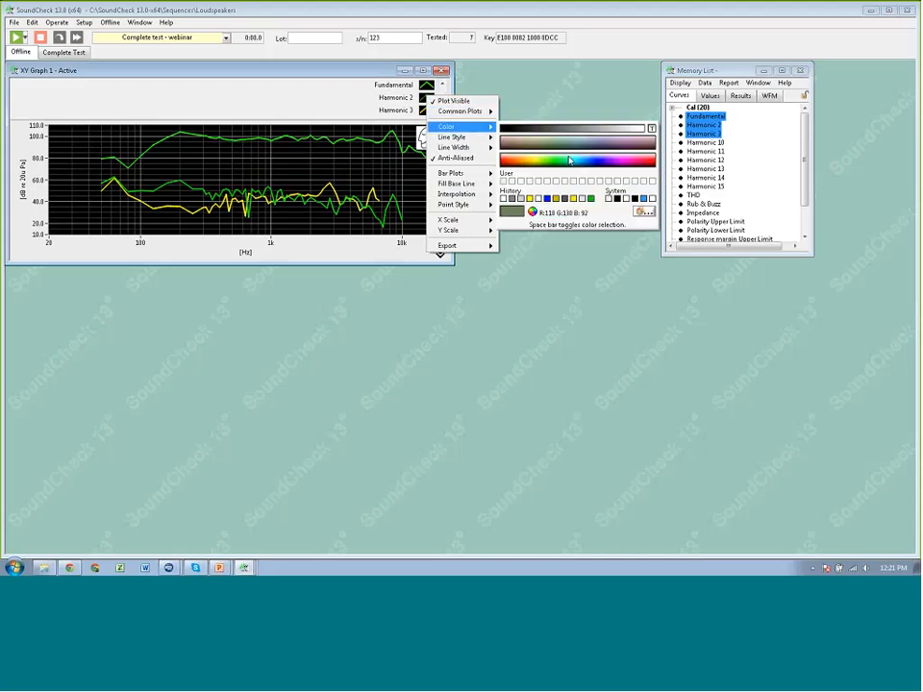
left_click(569, 160)
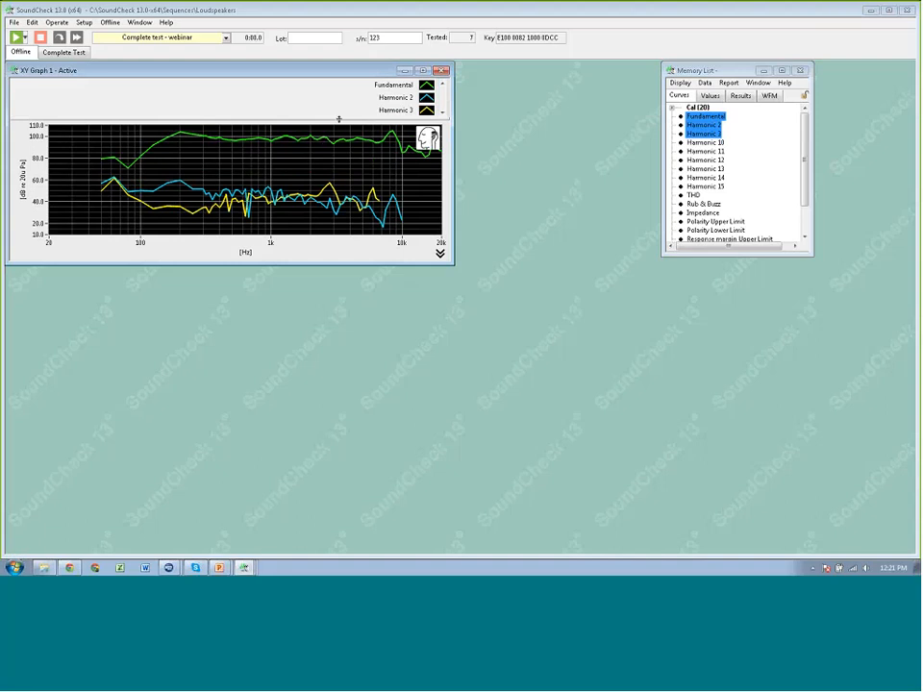
Collapse the legend area completely so the plot fills the graph window
left_click_drag(338, 119, 338, 86)
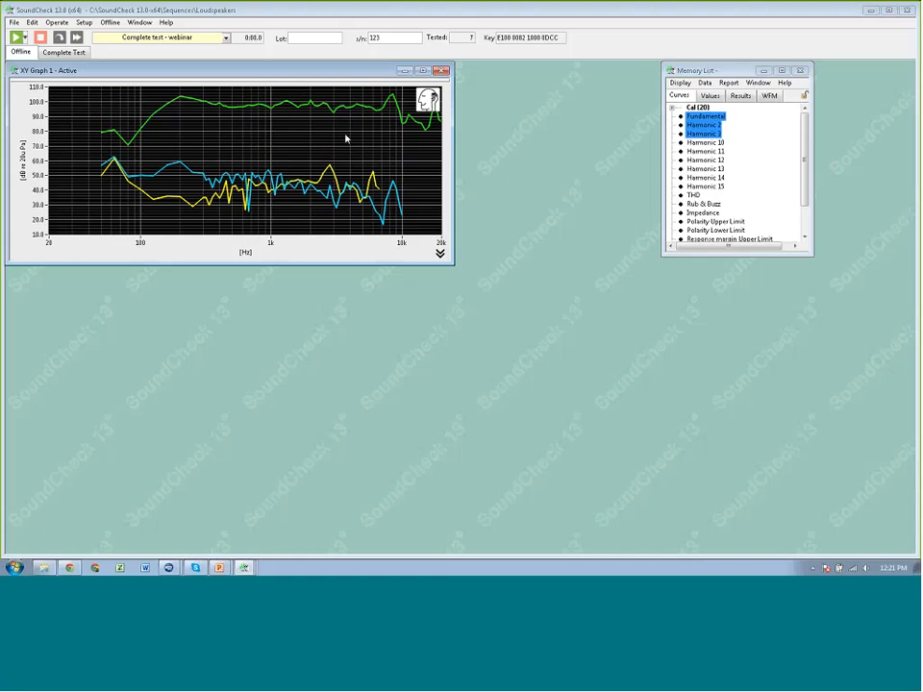
left_click_drag(341, 85, 341, 120)
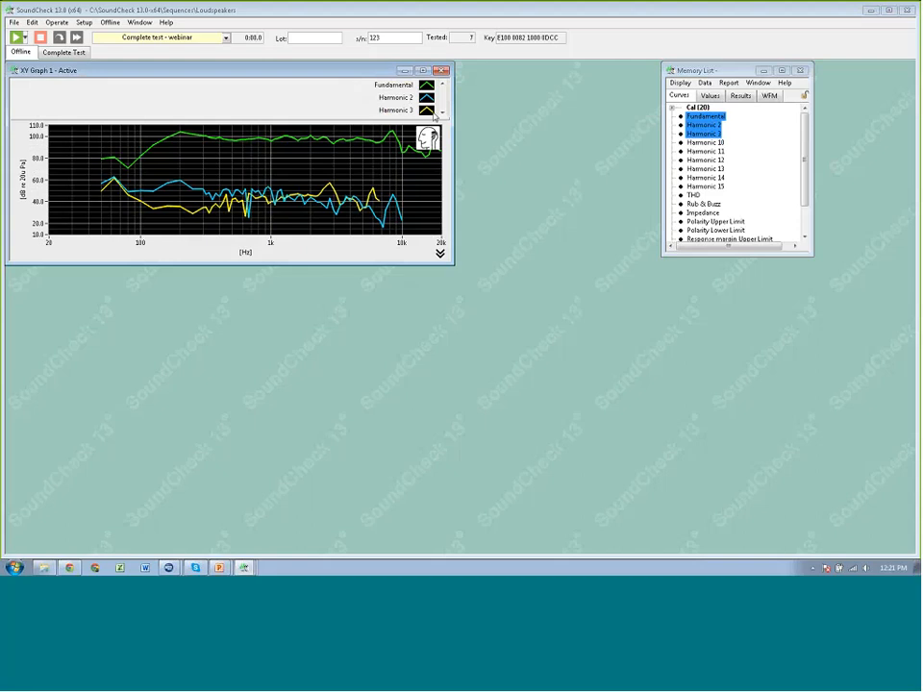
double_click(347, 119)
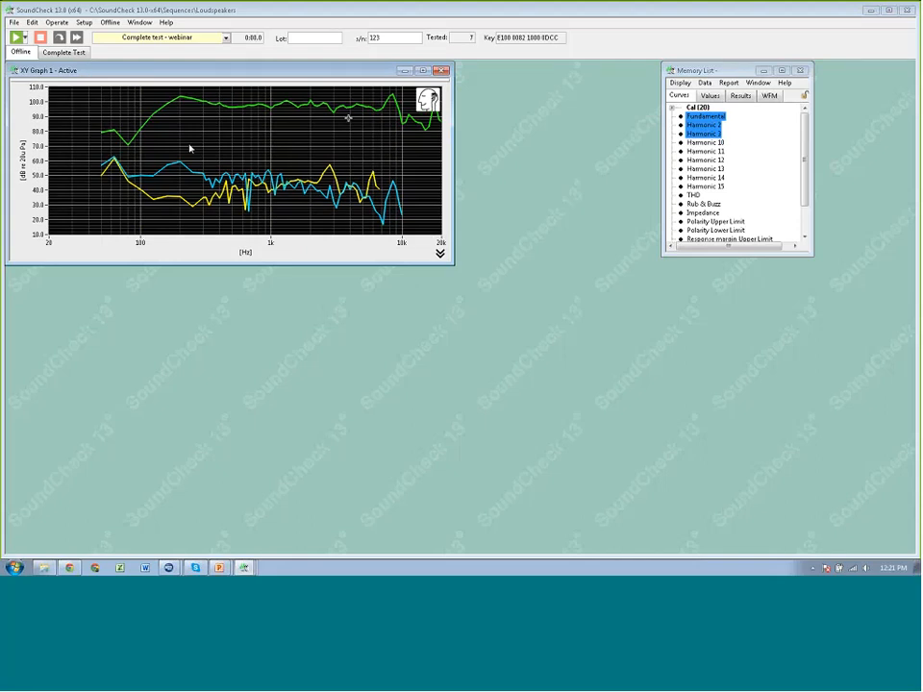
Drop cursor 1 on the Fundamental curve near 100 Hz, slide it along that curve, and move it onto Harmonic 2 at about 250 Hz
right_click(142, 129)
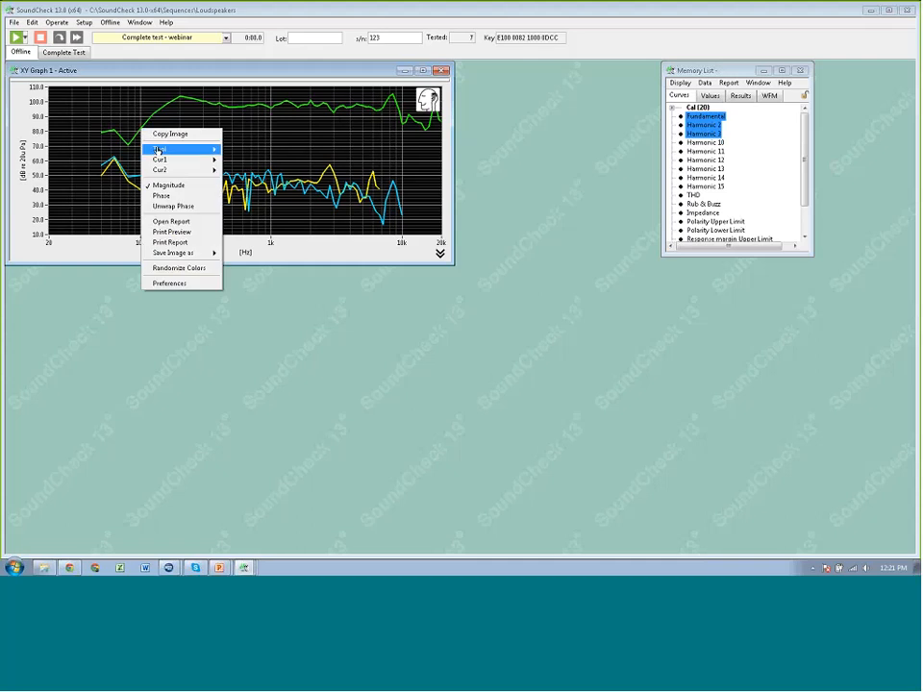
mouse_move(176, 164)
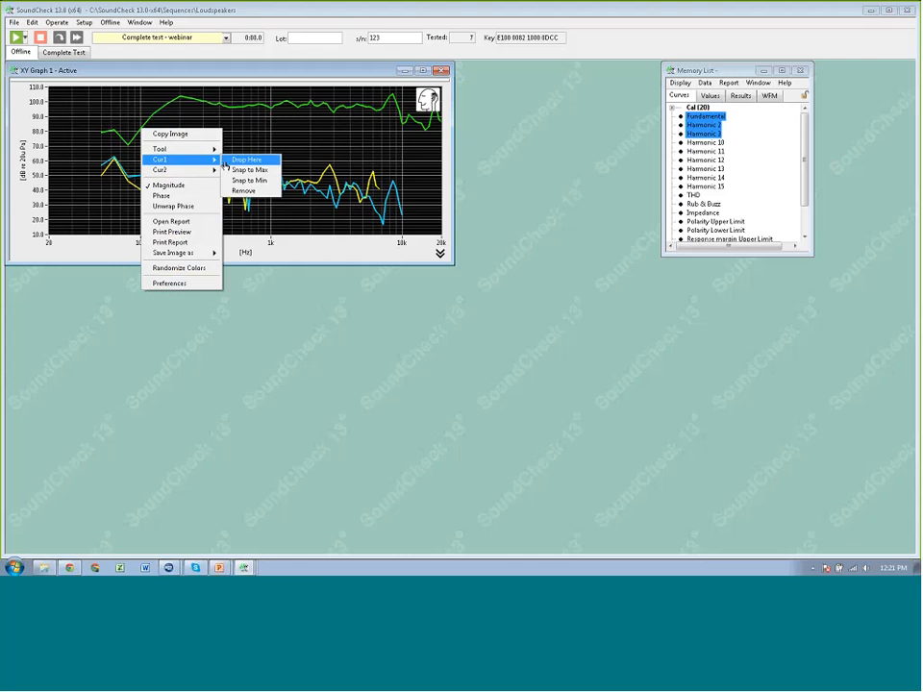
left_click(249, 159)
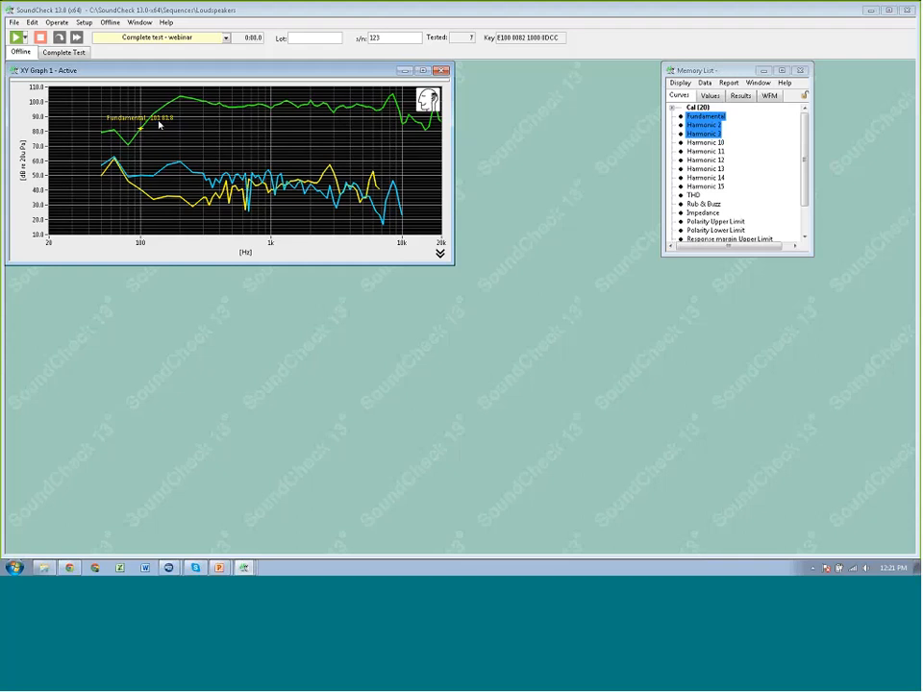
mouse_move(142, 135)
left_mouse_down()
mouse_move(196, 100)
mouse_move(369, 111)
mouse_move(291, 114)
left_mouse_up()
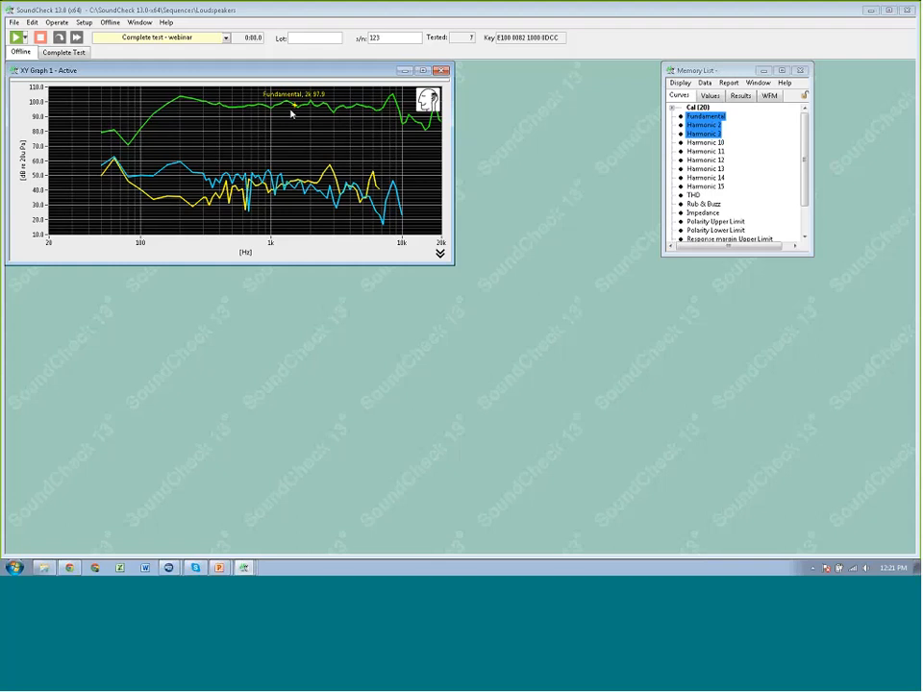
left_click(190, 183)
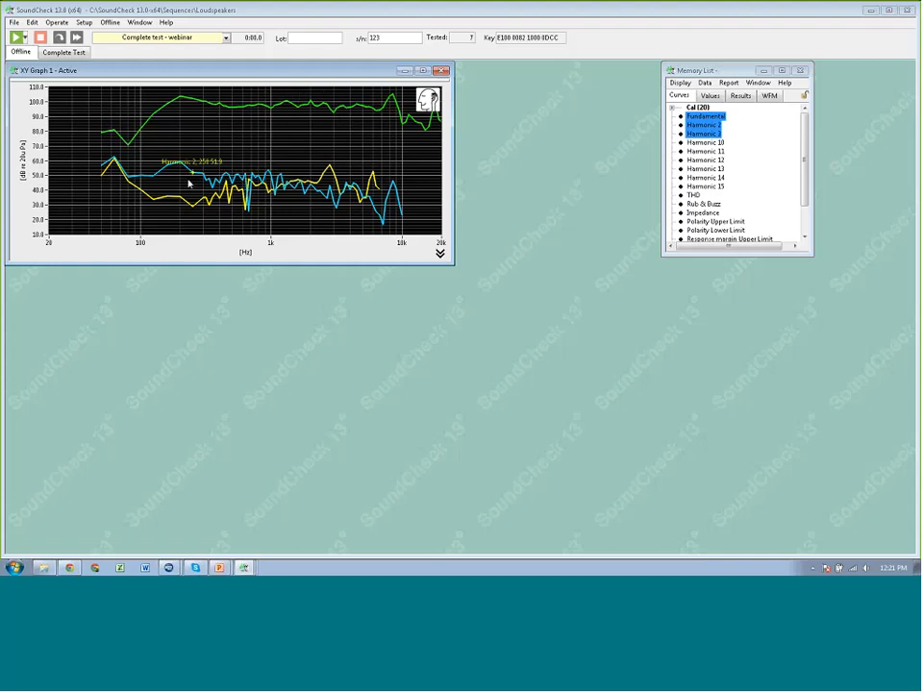
Move cursor 1 along the Harmonic 2 curve to 200 Hz and drop cursor 2 on Harmonic 3 at about the same frequency
mouse_move(190, 184)
left_mouse_down()
mouse_move(155, 184)
mouse_move(180, 168)
left_mouse_up()
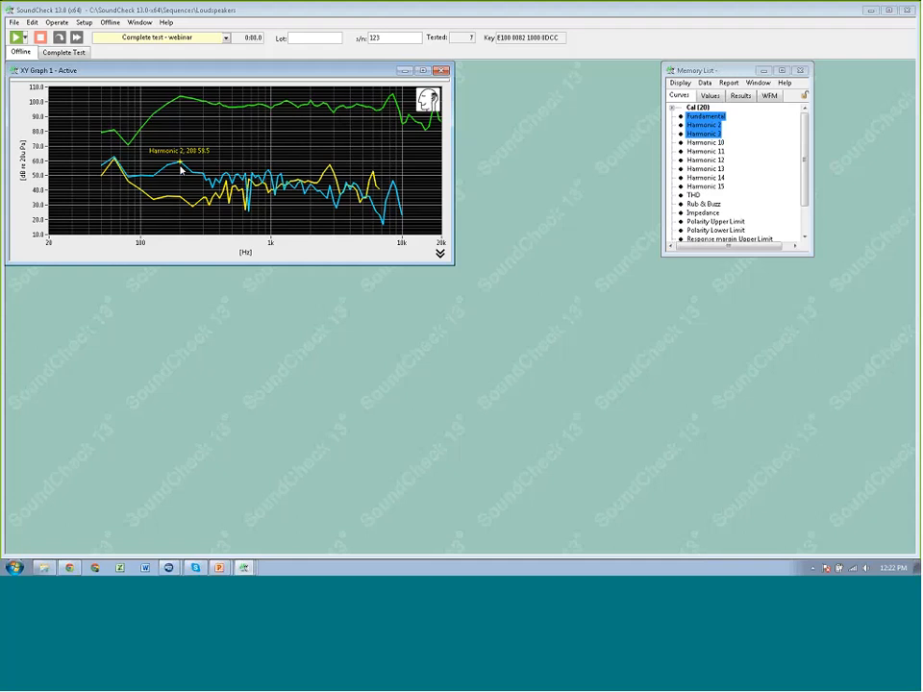
right_click(182, 198)
mouse_move(233, 238)
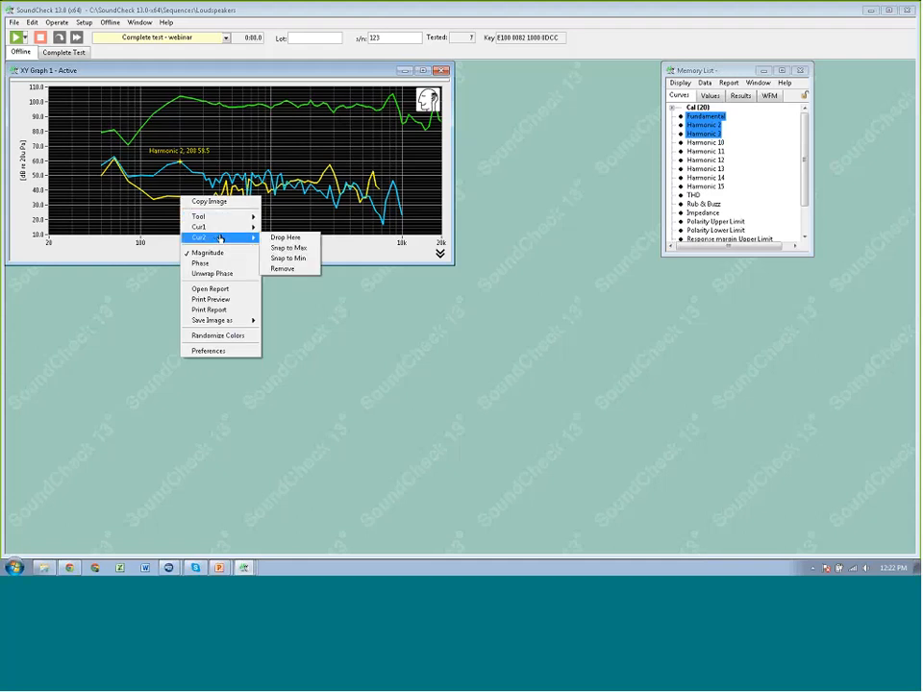
left_click(284, 237)
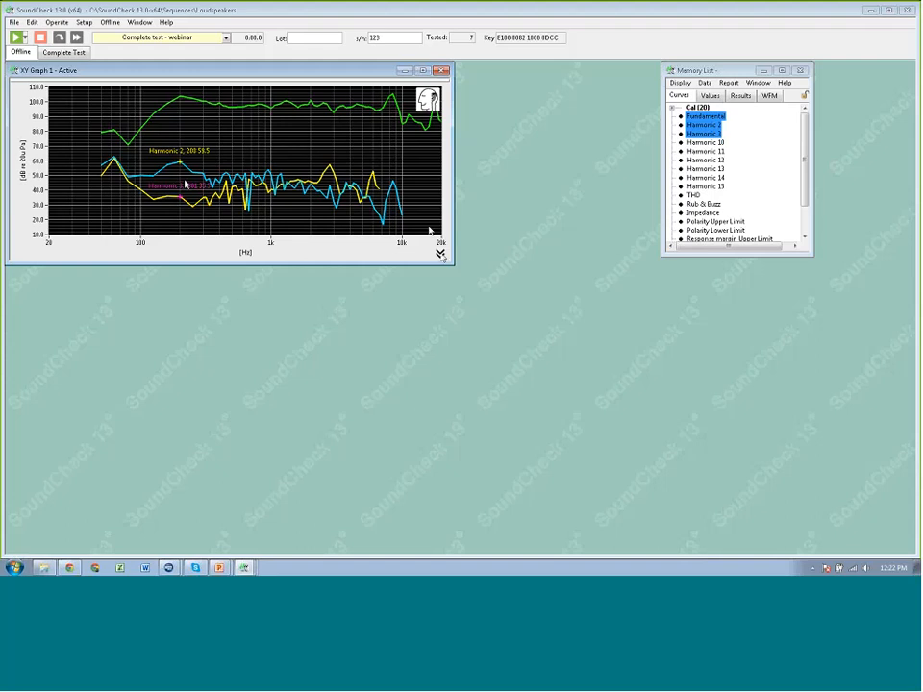
Expand the graph's collapsible tool area to read the X and Y differences between the cursors, and collapse it again
left_click(440, 253)
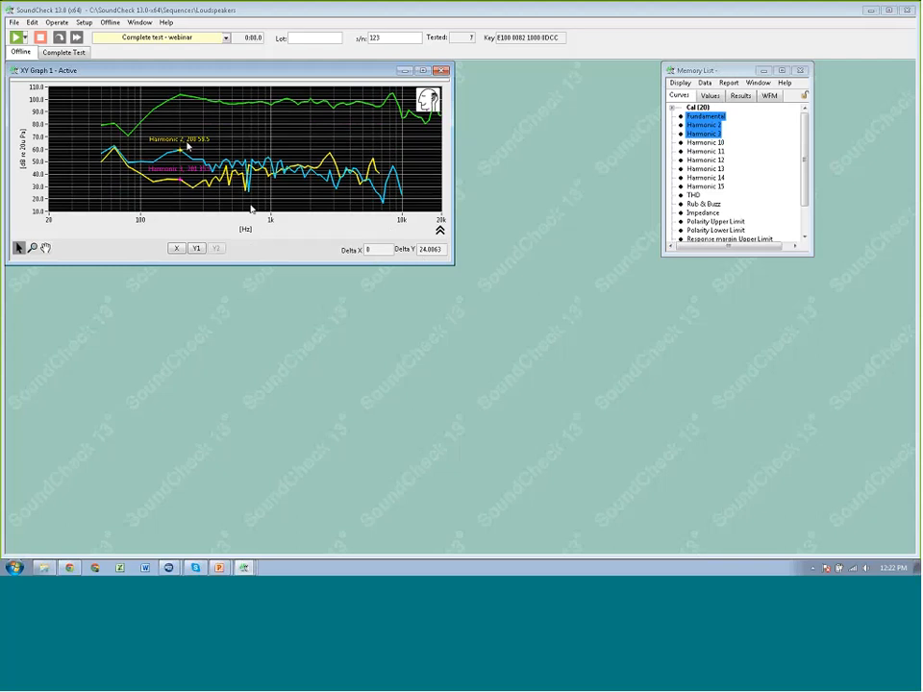
left_click(439, 229)
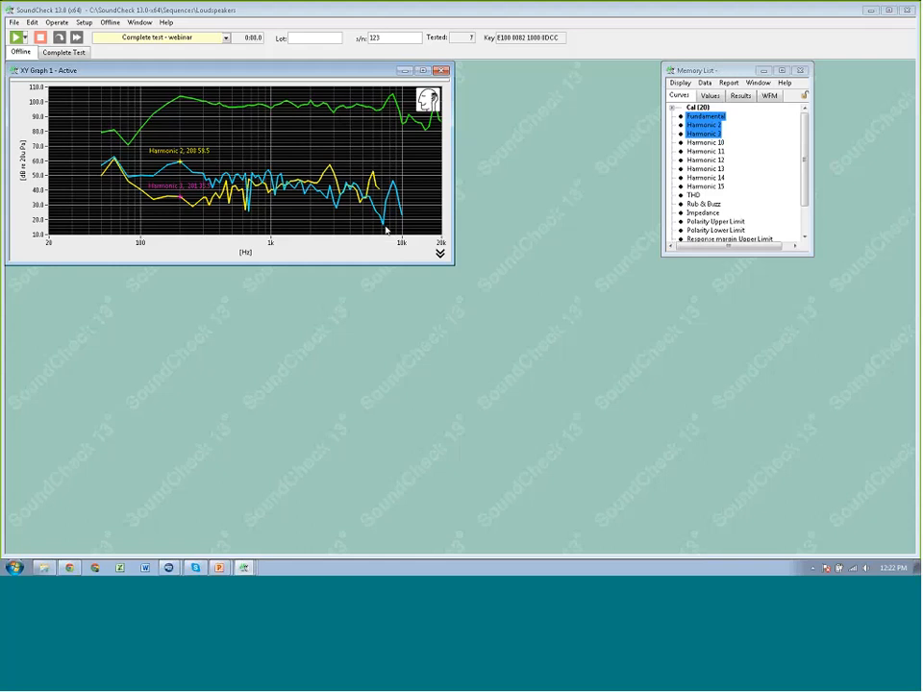
Change the color of cursor 2 to light gray in the graph preferences
right_click(232, 144)
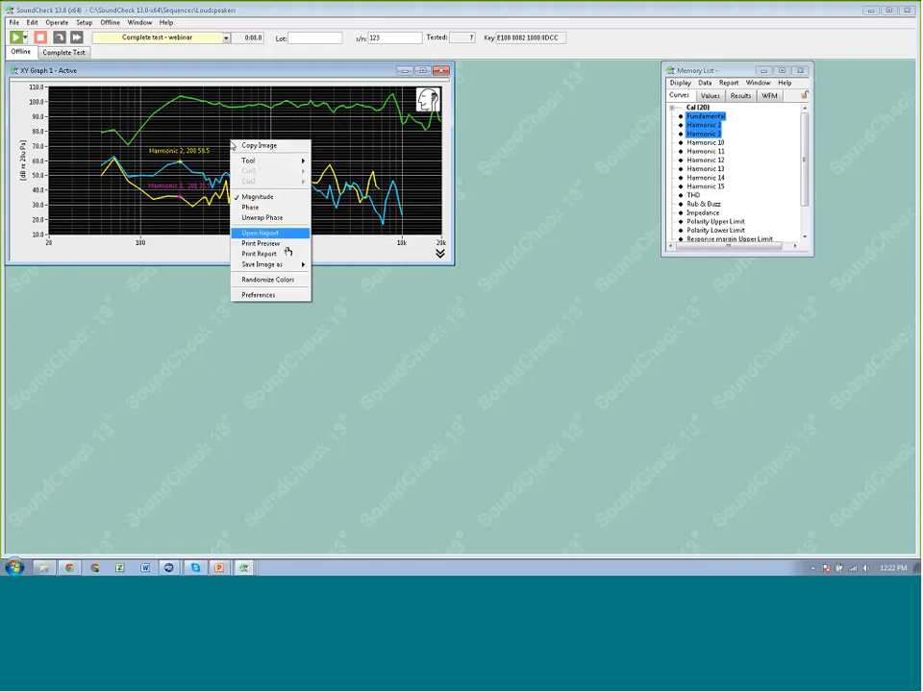
left_click(275, 297)
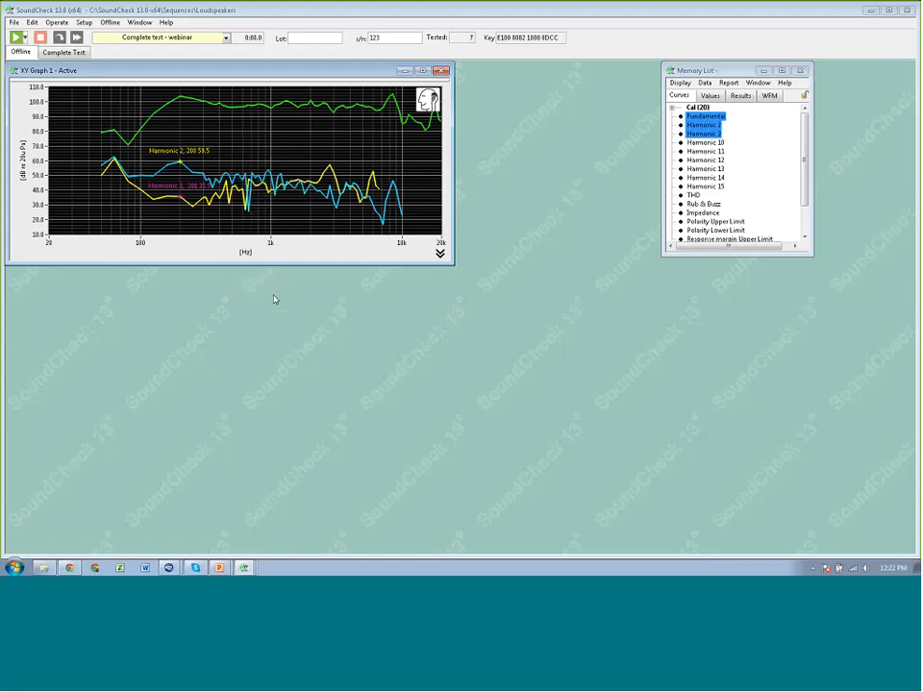
left_click_drag(439, 203, 407, 198)
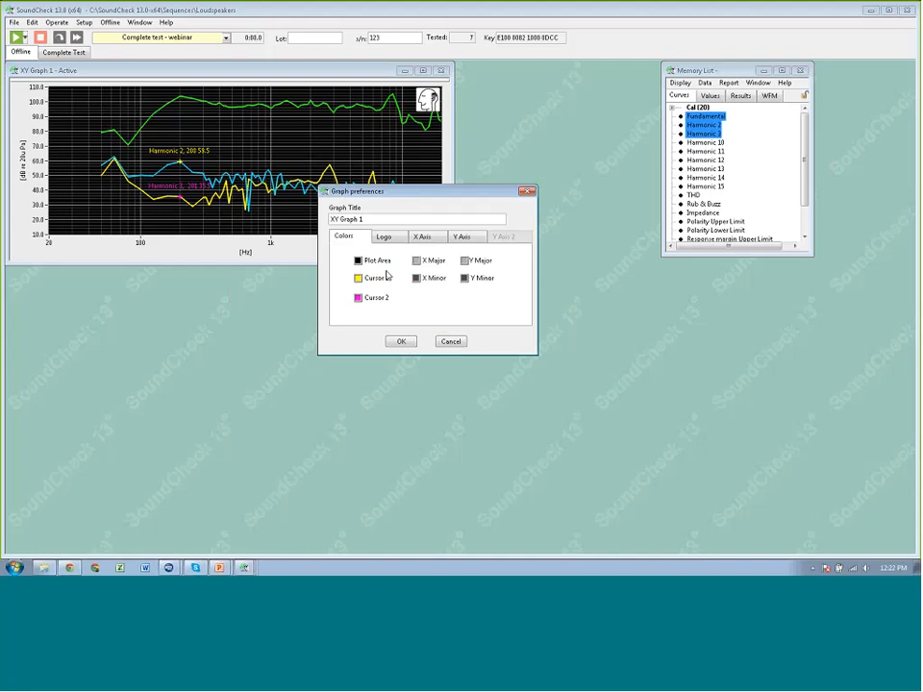
left_click(357, 298)
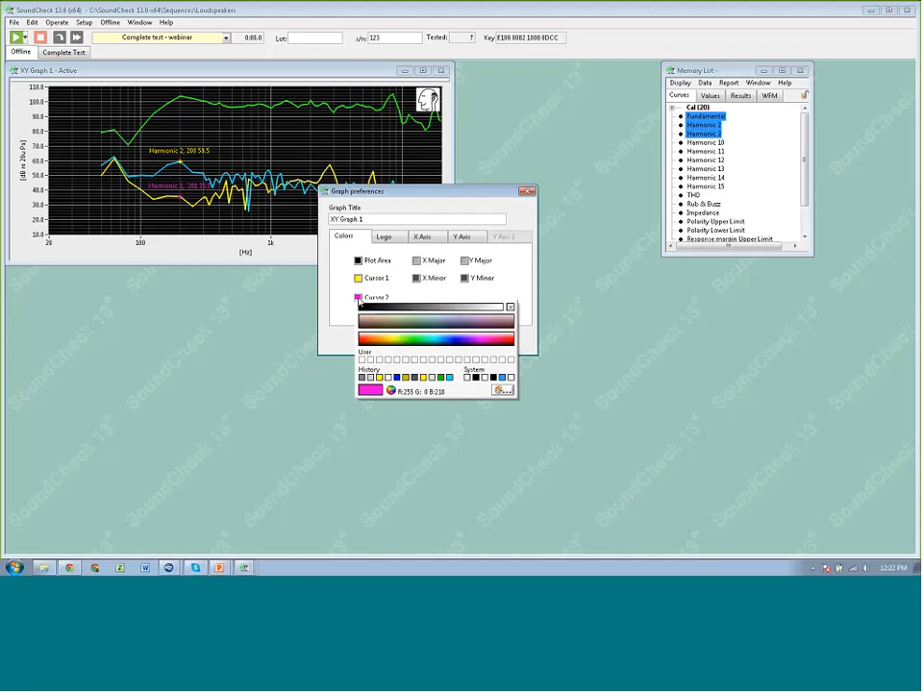
left_click(431, 379)
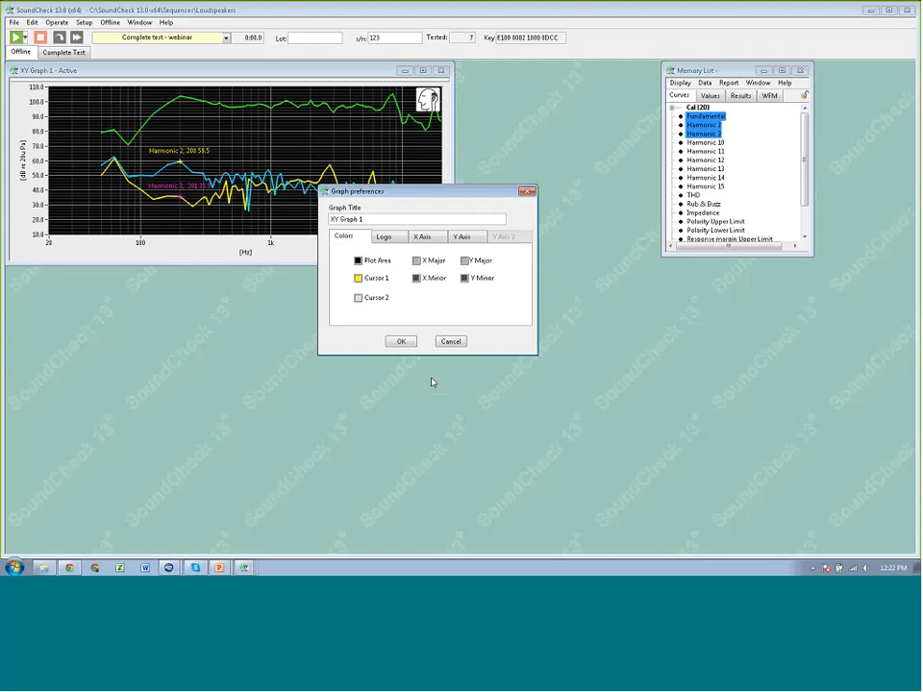
left_click(397, 342)
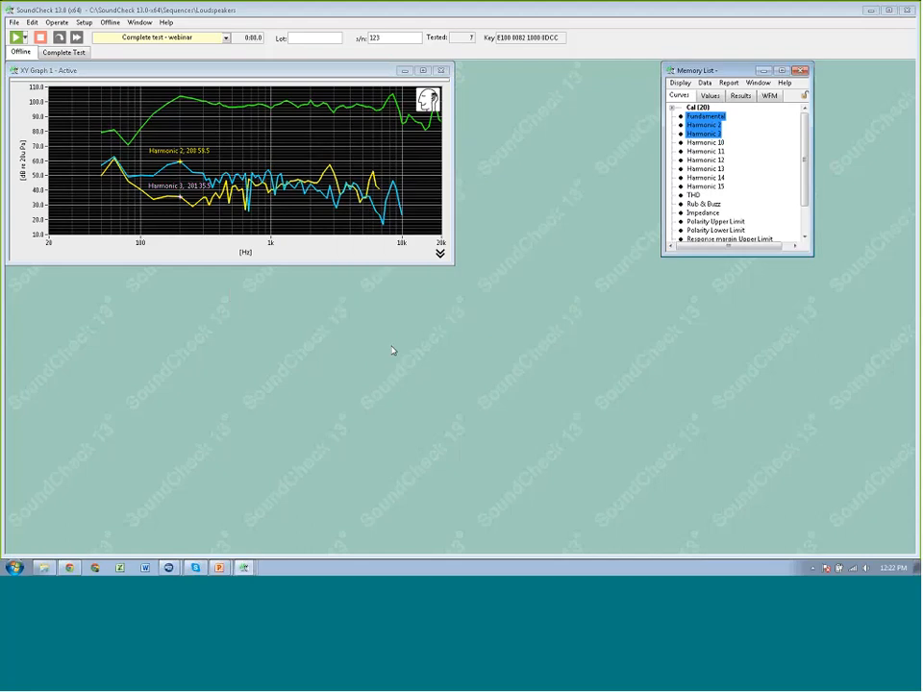
left_click(204, 74)
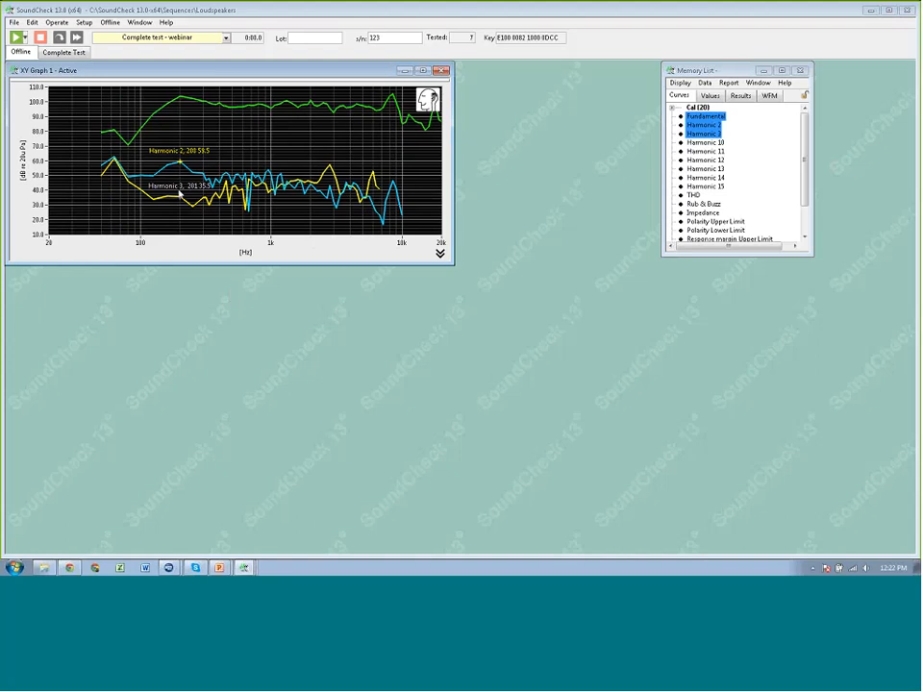
left_click(681, 84)
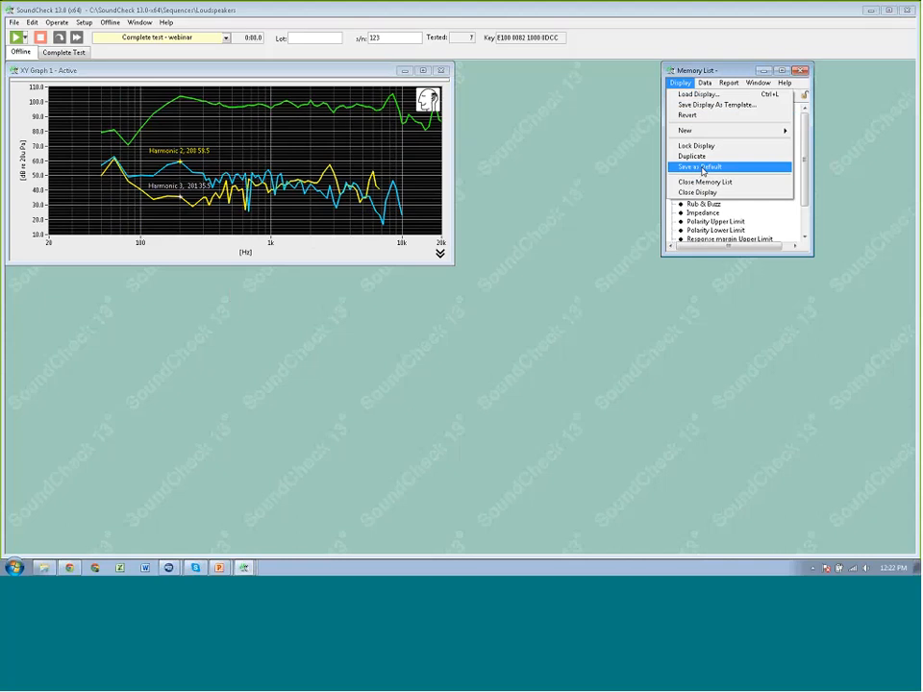
left_click(223, 74)
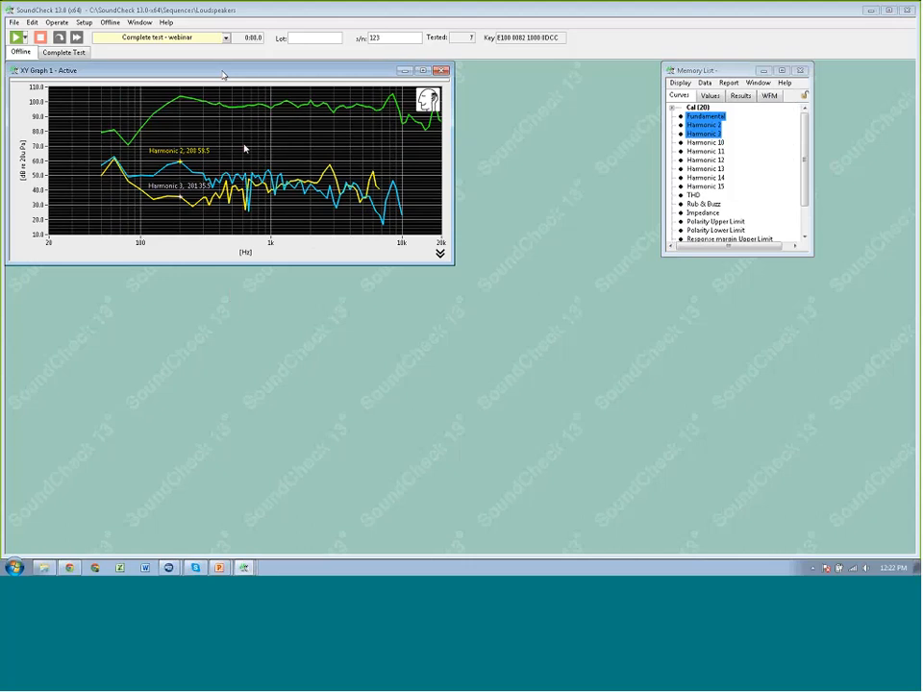
Switch to the PowerPoint slide show and advance to the second bullet of the Memory Management slide
left_click(233, 567)
left_click(218, 545)
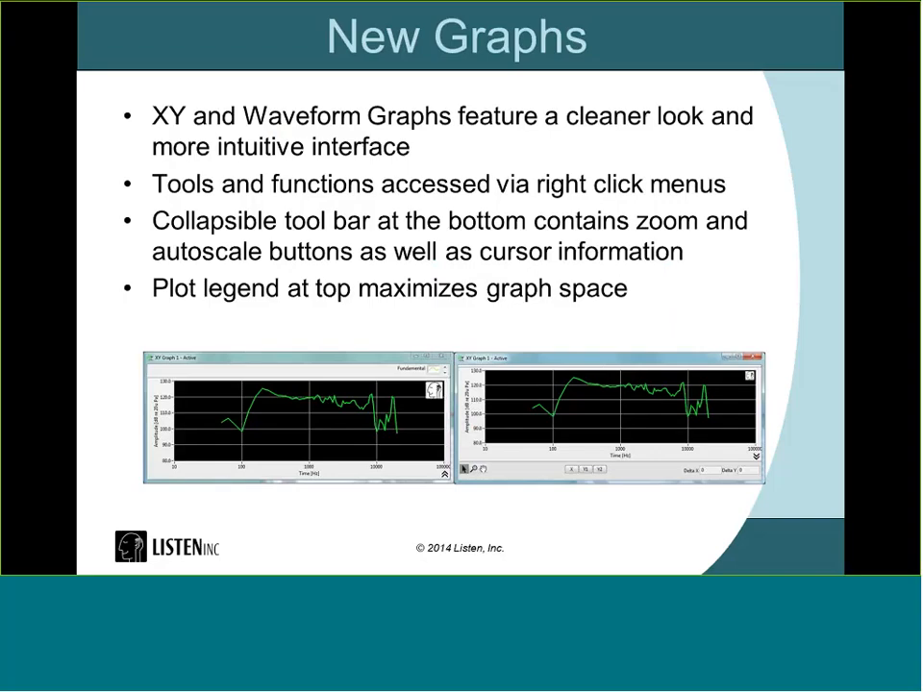
key("Right")
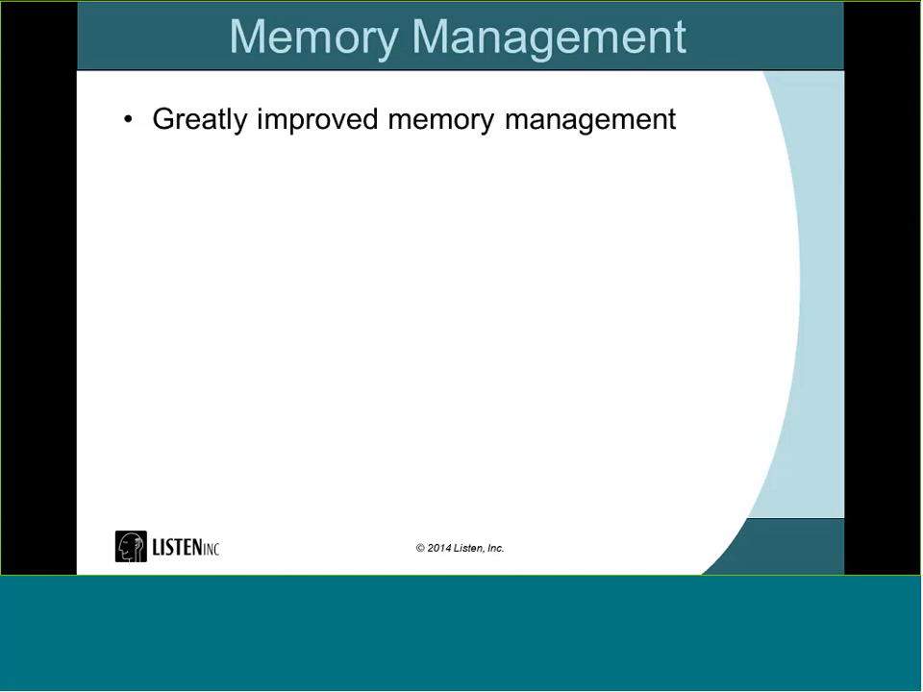
key("Right")
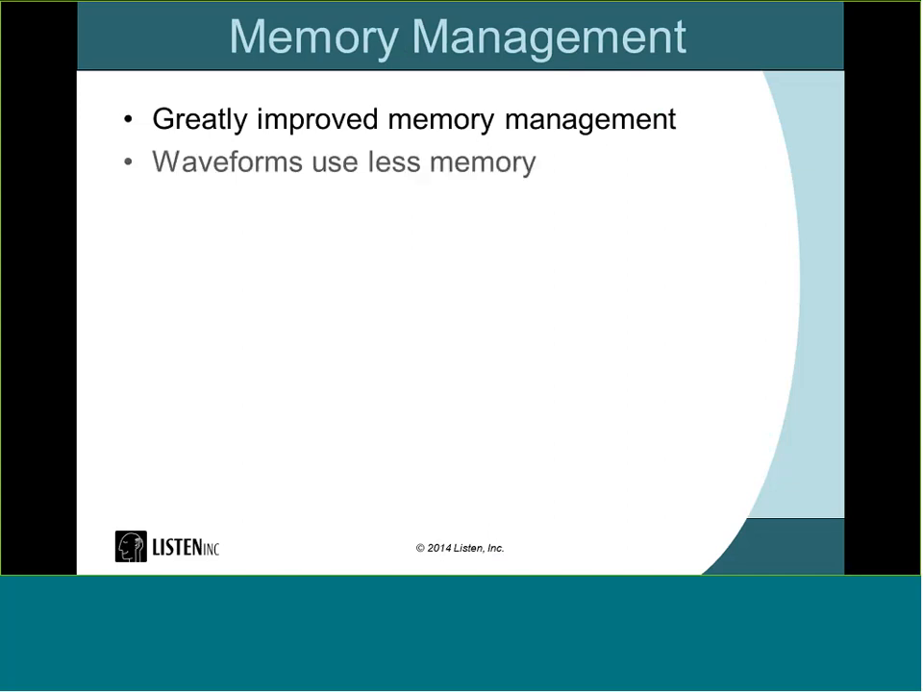